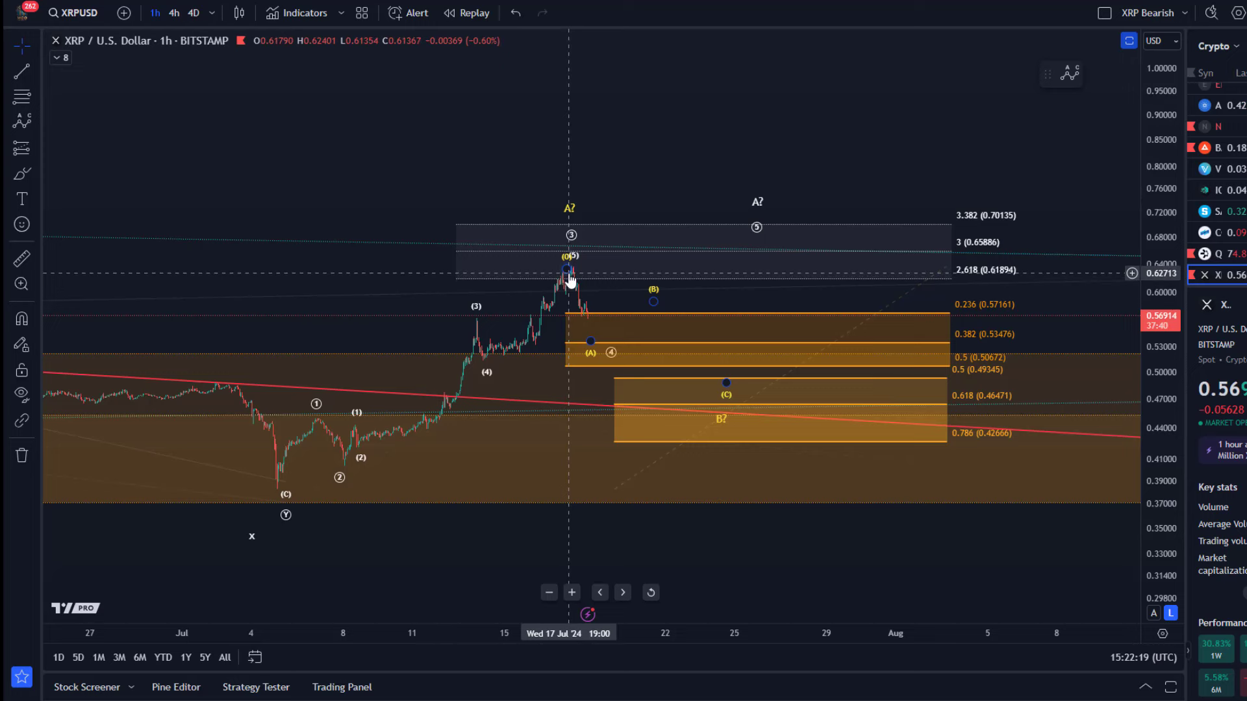
# - Nudge the circled 3 point of the impulse wave count slightly upward
pyautogui.moveTo(571, 250)
pyautogui.mouseDown()
pyautogui.moveTo(575, 232)
pyautogui.moveTo(573, 250)
pyautogui.mouseUp()
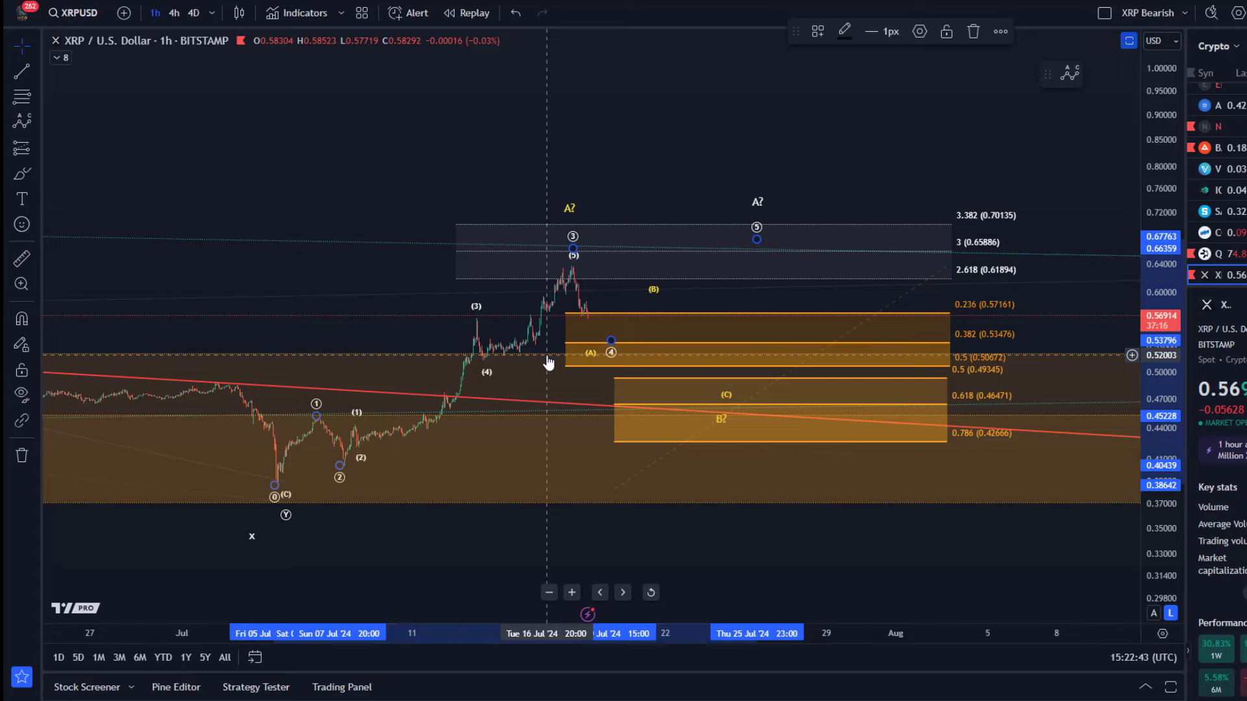
# - On the 4h chart, raise the projected y point to about 1.54 and shift the (c) point left
pyautogui.scroll(-3, 549, 362)
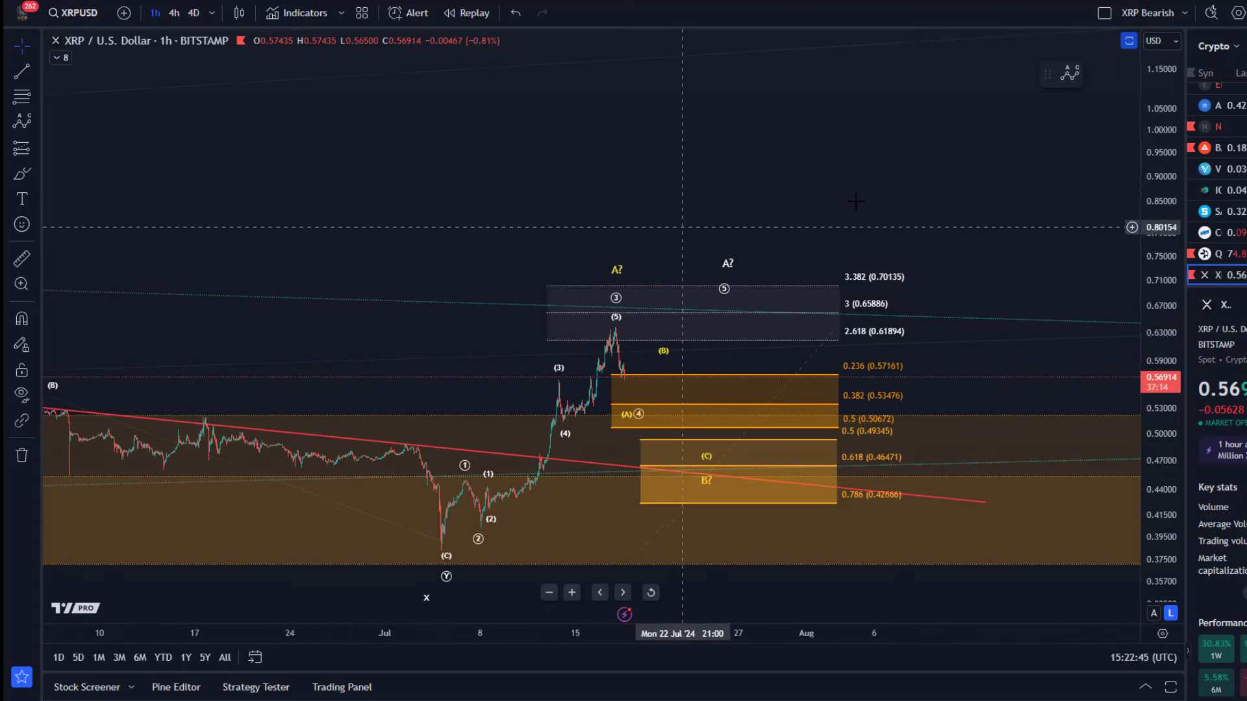
pyautogui.scroll(-5, 909, 189)
pyautogui.moveTo(984, 170); pyautogui.dragTo(710, 216)
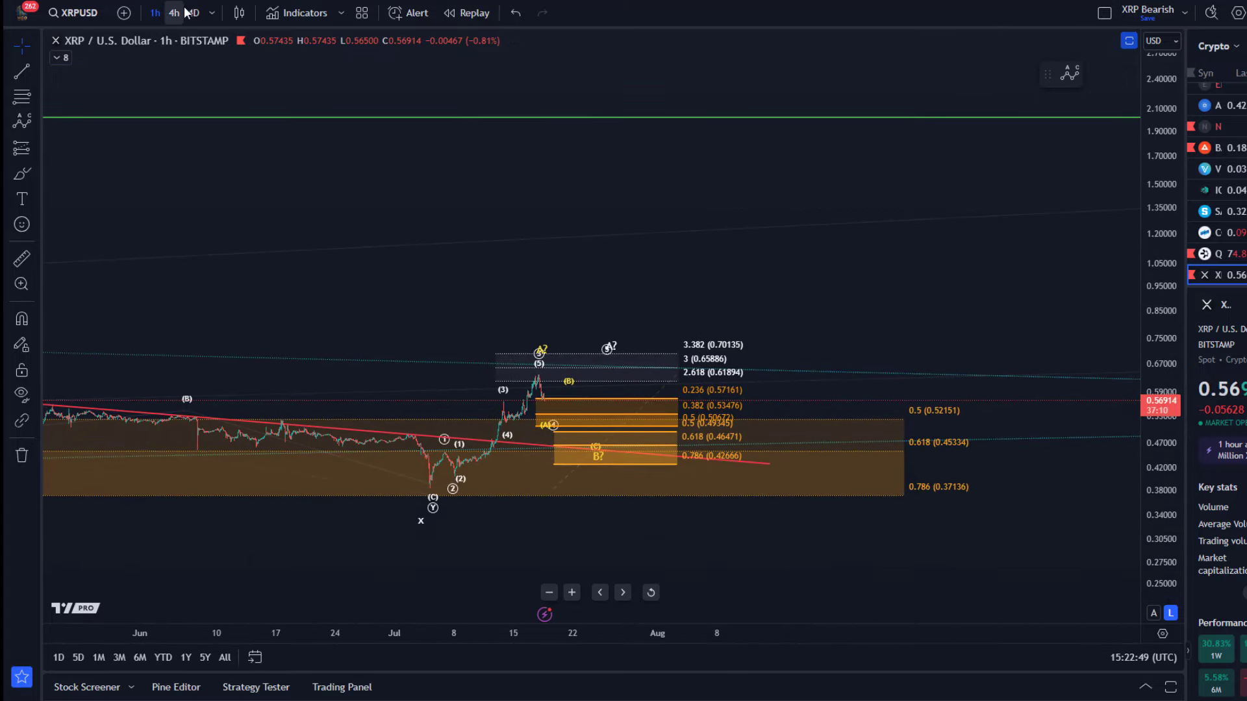
pyautogui.click(177, 12)
pyautogui.moveTo(837, 207)
pyautogui.mouseDown()
pyautogui.moveTo(830, 200)
pyautogui.moveTo(835, 214)
pyautogui.mouseUp()
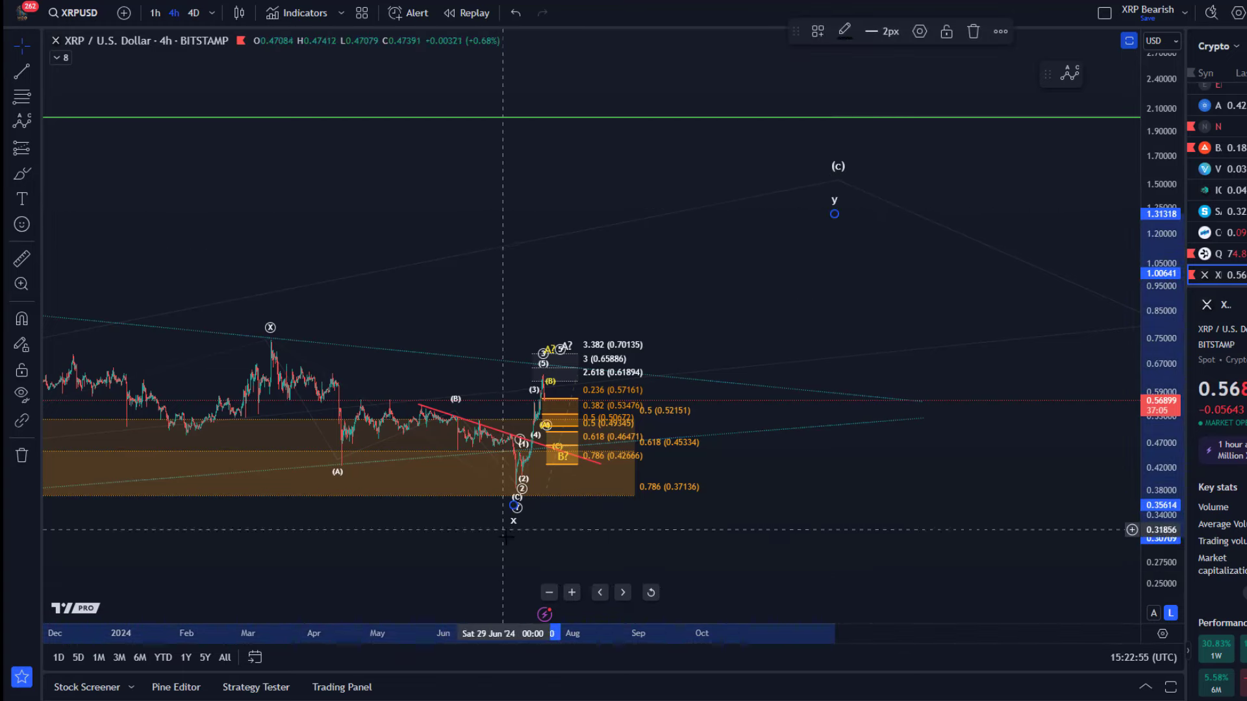
pyautogui.moveTo(835, 177)
pyautogui.mouseDown()
pyautogui.moveTo(815, 175)
pyautogui.moveTo(832, 178)
pyautogui.mouseUp()
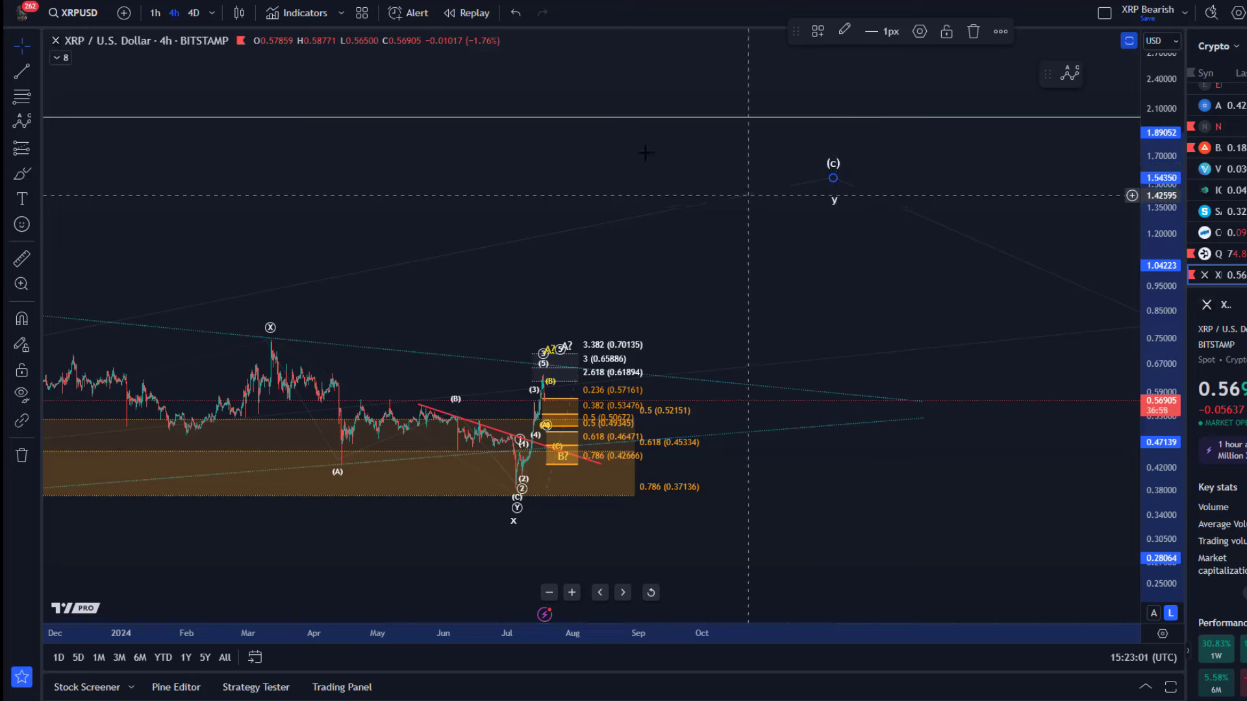
# - Return to the 1h chart, zoomed in around the mid-July move
pyautogui.click(156, 13)
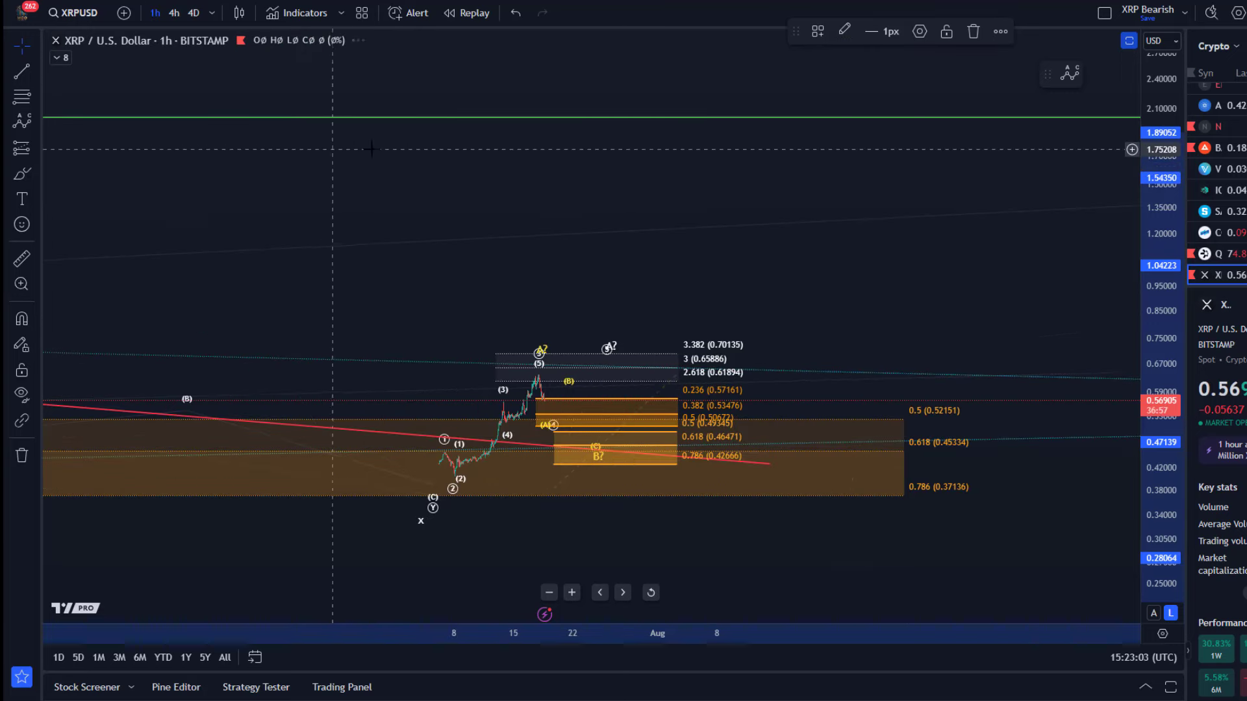
pyautogui.moveTo(1173, 517); pyautogui.dragTo(1165, 208)
pyautogui.scroll(5, 587, 153)
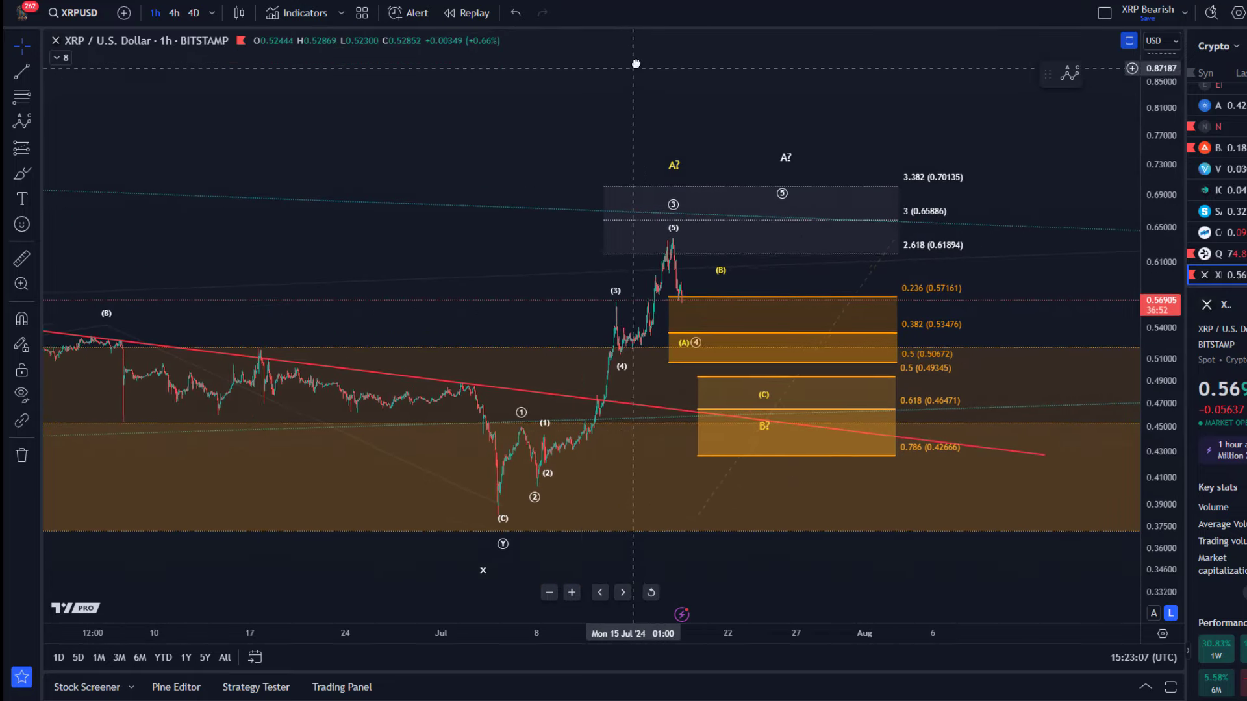
# - Lower the circled 5 target to just below the 3.382 extension, near 0.69, and select the Brush tool
pyautogui.moveTo(636, 64); pyautogui.dragTo(648, 45)
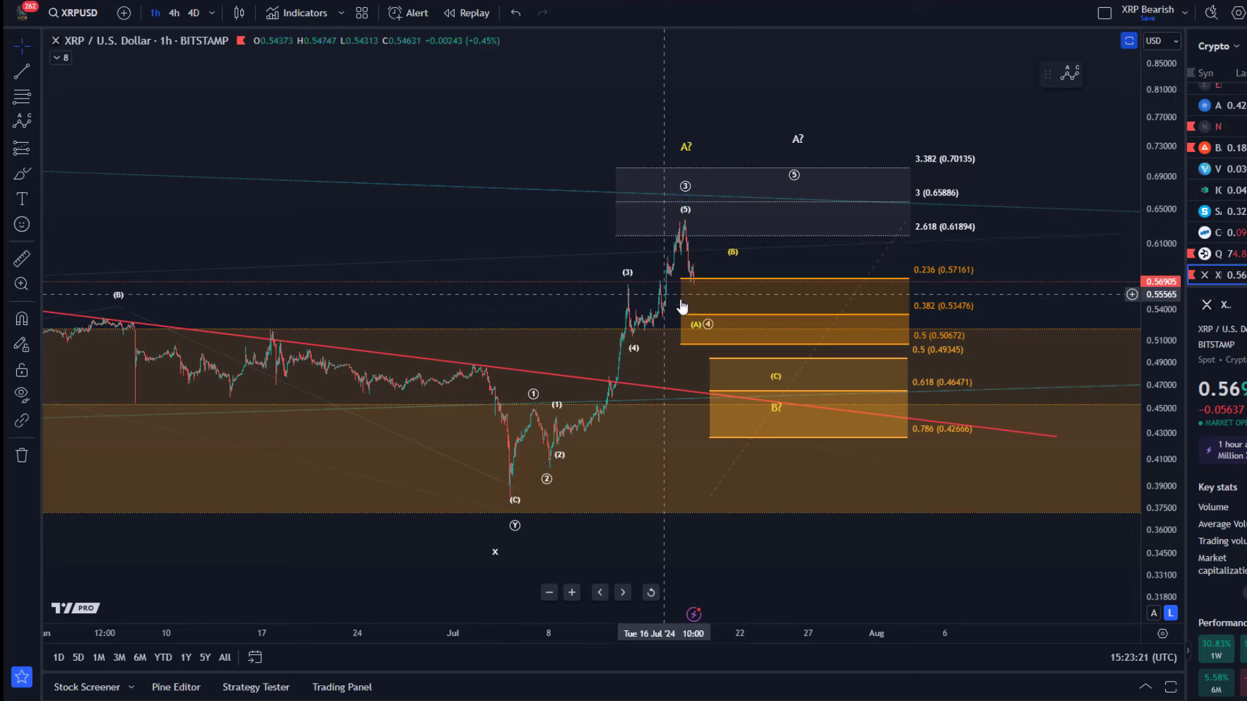
pyautogui.click(793, 176)
pyautogui.moveTo(790, 174)
pyautogui.mouseDown()
pyautogui.moveTo(790, 200)
pyautogui.moveTo(791, 185)
pyautogui.mouseUp()
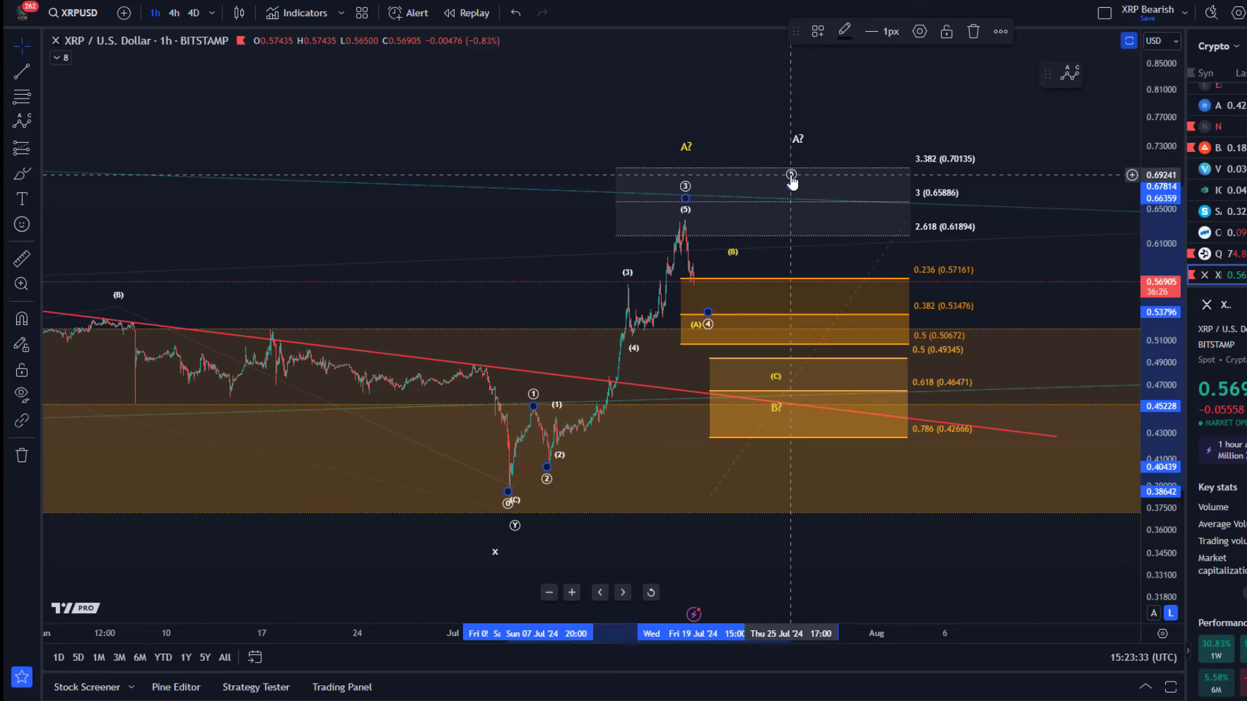
pyautogui.click(22, 174)
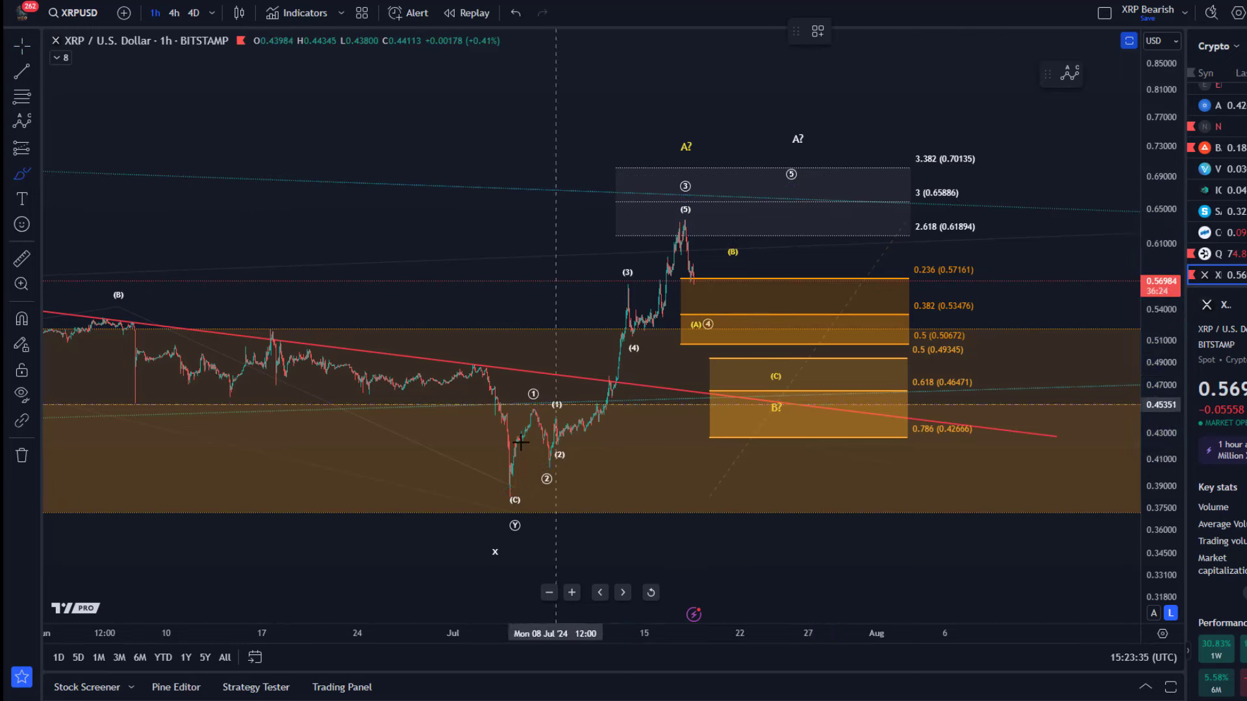
pyautogui.moveTo(498, 499)
pyautogui.mouseDown()
pyautogui.moveTo(519, 390)
pyautogui.moveTo(600, 419)
pyautogui.moveTo(685, 240)
pyautogui.moveTo(780, 248)
pyautogui.moveTo(798, 167)
pyautogui.moveTo(922, 198)
pyautogui.moveTo(1039, 313)
pyautogui.moveTo(1081, 311)
pyautogui.moveTo(1070, 366)
pyautogui.mouseUp()
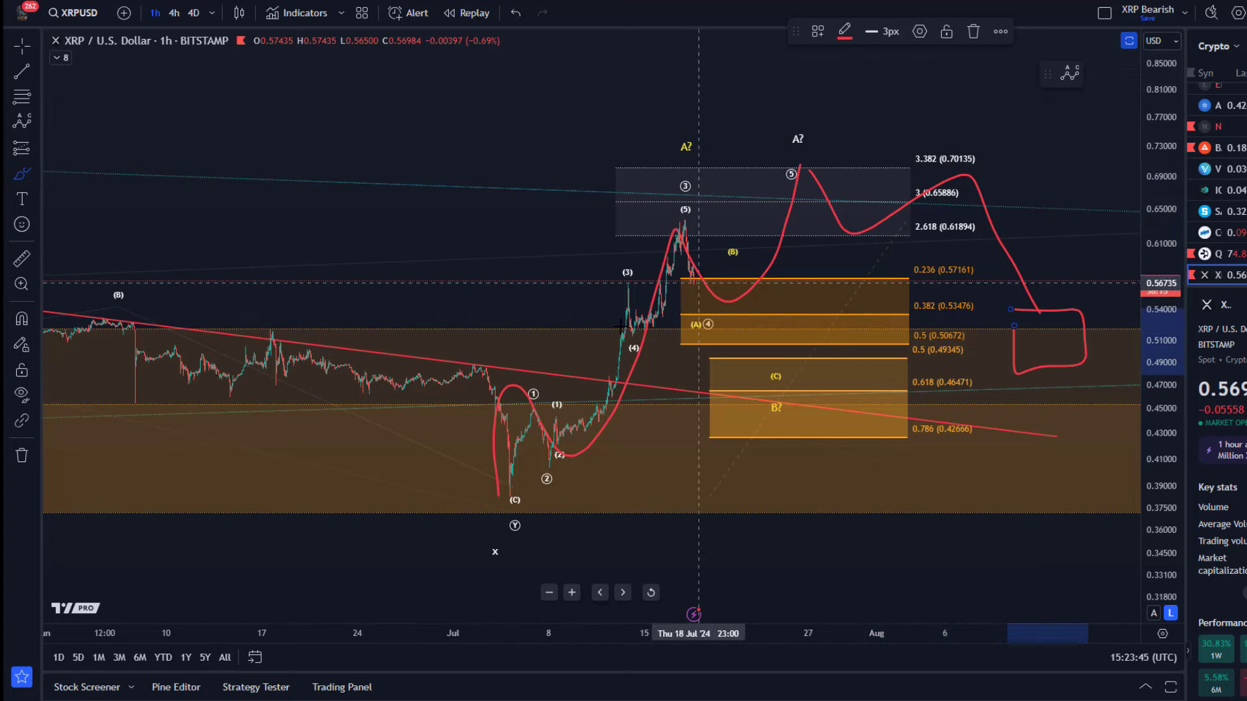
pyautogui.moveTo(770, 163)
pyautogui.mouseDown()
pyautogui.moveTo(835, 151)
pyautogui.moveTo(764, 122)
pyautogui.moveTo(768, 150)
pyautogui.mouseUp()
pyautogui.moveTo(1027, 352)
pyautogui.mouseDown()
pyautogui.moveTo(1022, 320)
pyautogui.moveTo(1086, 220)
pyautogui.moveTo(1108, 127)
pyautogui.moveTo(1138, 160)
pyautogui.mouseUp()
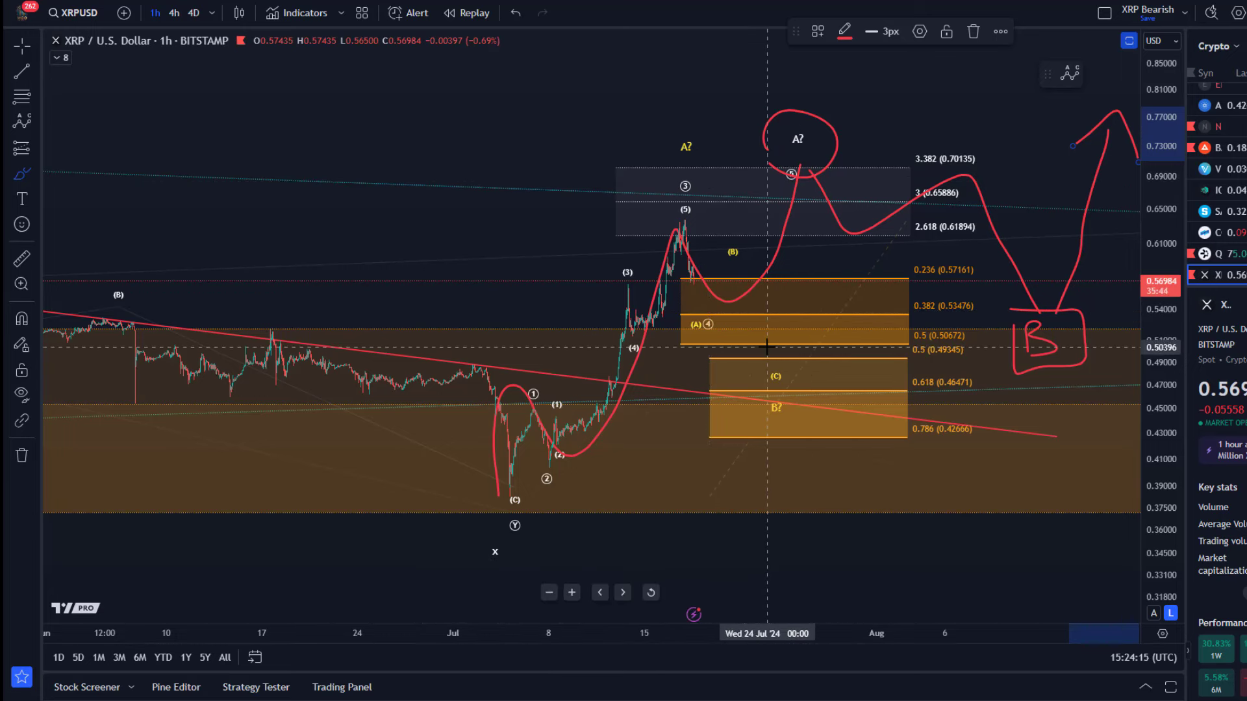
pyautogui.click(514, 13)
pyautogui.click(514, 13)
pyautogui.click(515, 13)
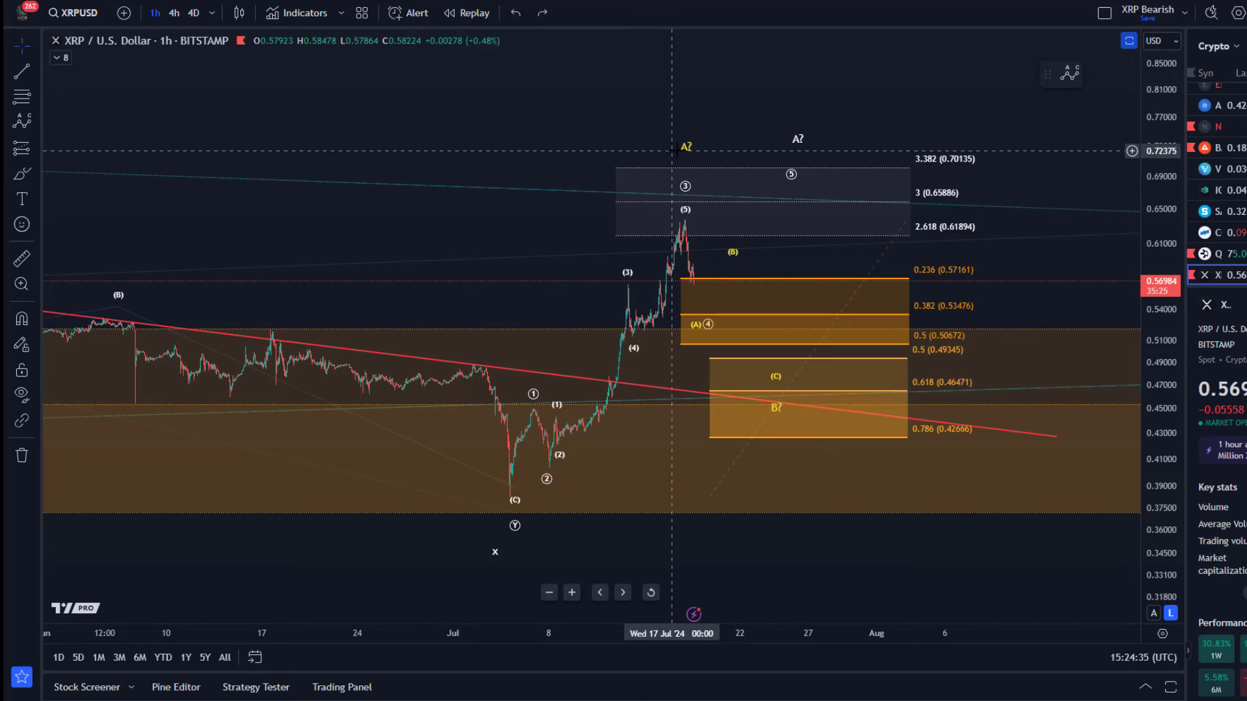
# - Lower the yellow A? label to just above the circled 3 point, undoing an accidental B? box shift
pyautogui.moveTo(685, 153); pyautogui.dragTo(685, 165)
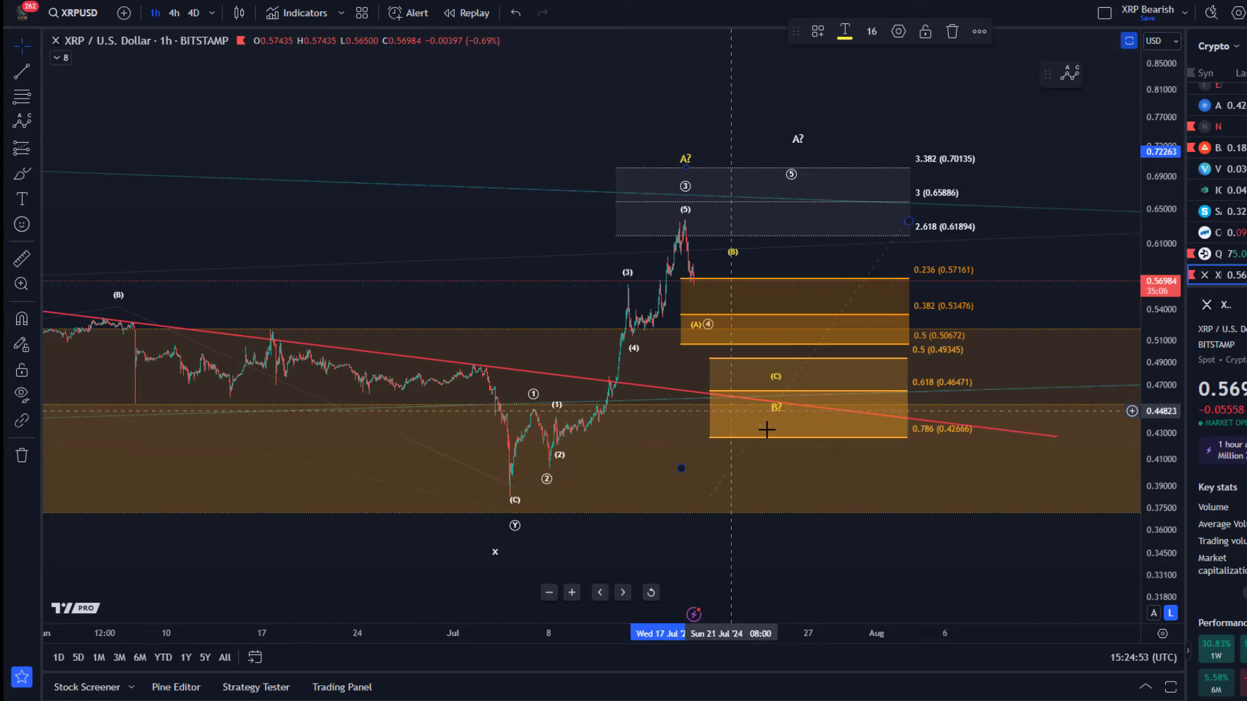
pyautogui.moveTo(779, 403); pyautogui.dragTo(799, 404)
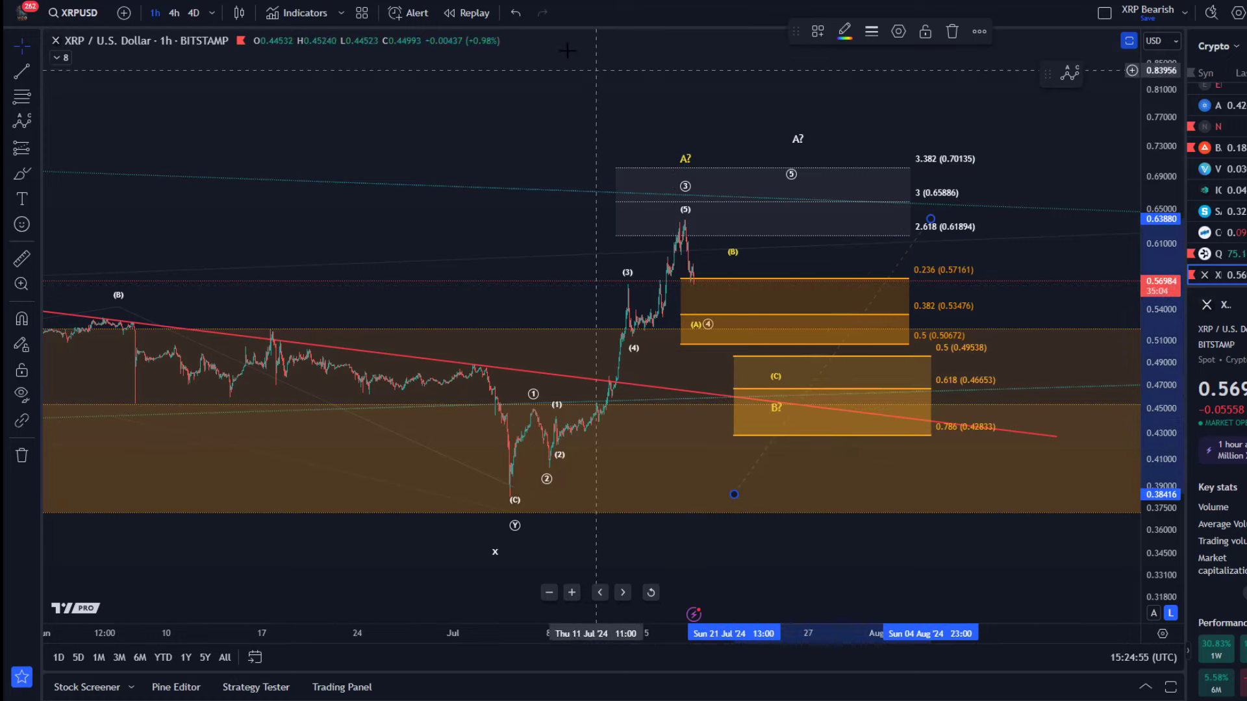
pyautogui.click(515, 12)
pyautogui.moveTo(686, 161); pyautogui.dragTo(697, 177)
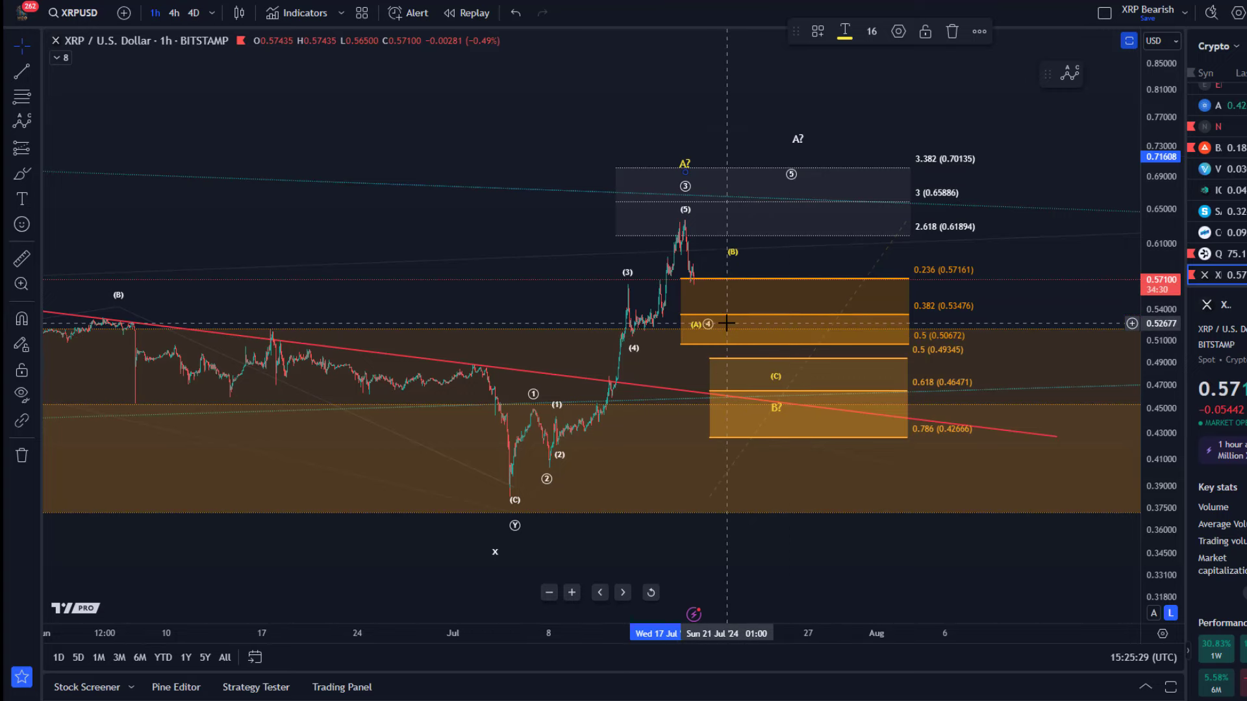
# - Drag the circled 4 wave point right to Sat 20 Jul 23:00, then deselect the drawing
pyautogui.moveTo(717, 315)
pyautogui.mouseDown()
pyautogui.moveTo(513, 305)
pyautogui.moveTo(649, 266)
pyautogui.moveTo(709, 297)
pyautogui.mouseUp()
pyautogui.scroll(3, 646, 263)
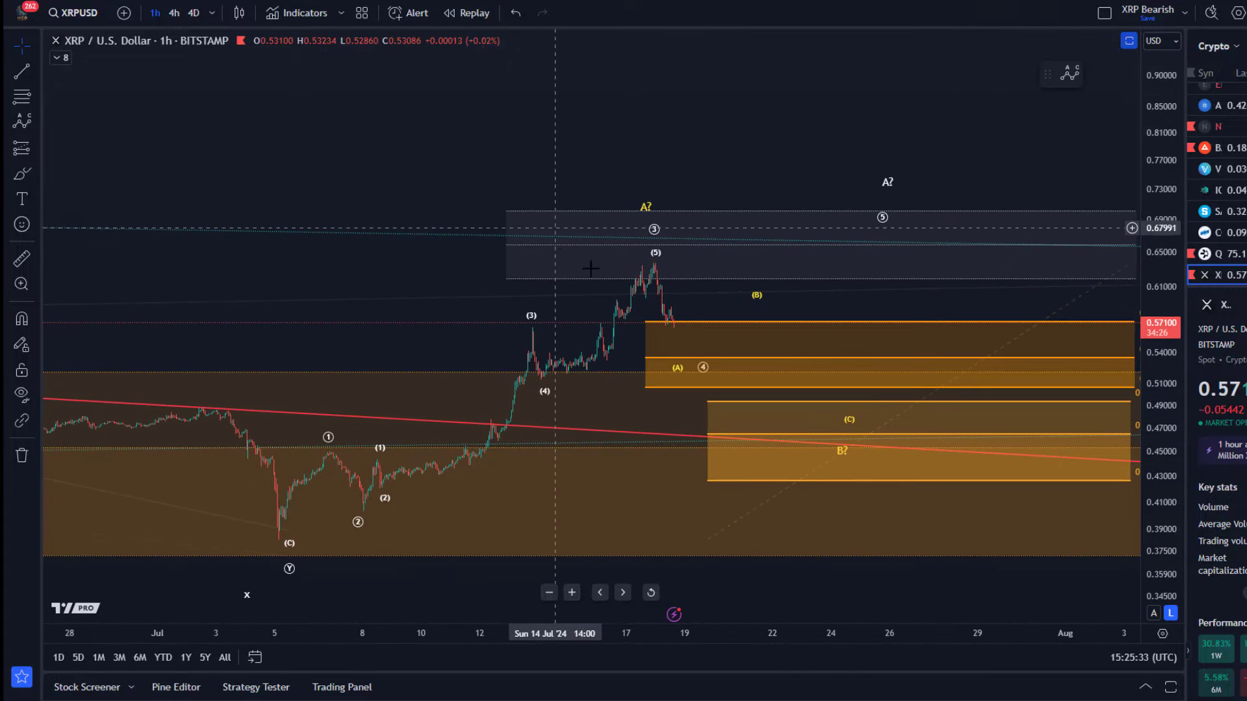
pyautogui.click(709, 355)
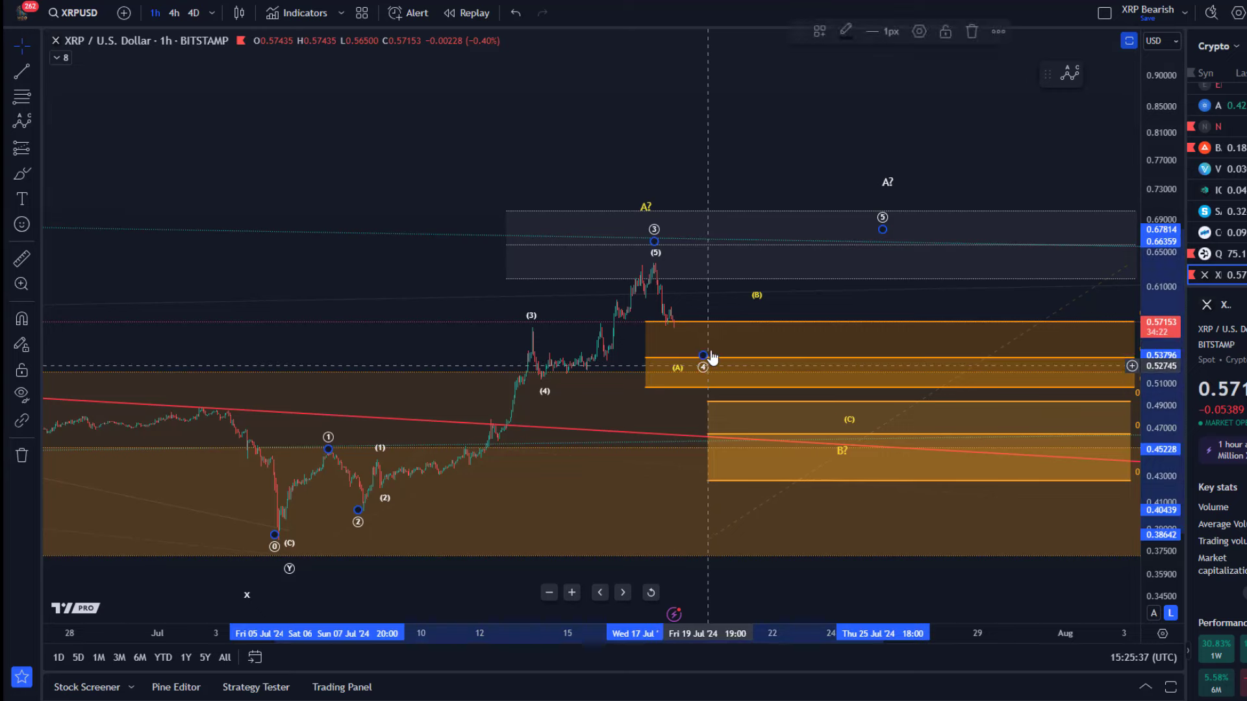
pyautogui.click(730, 356)
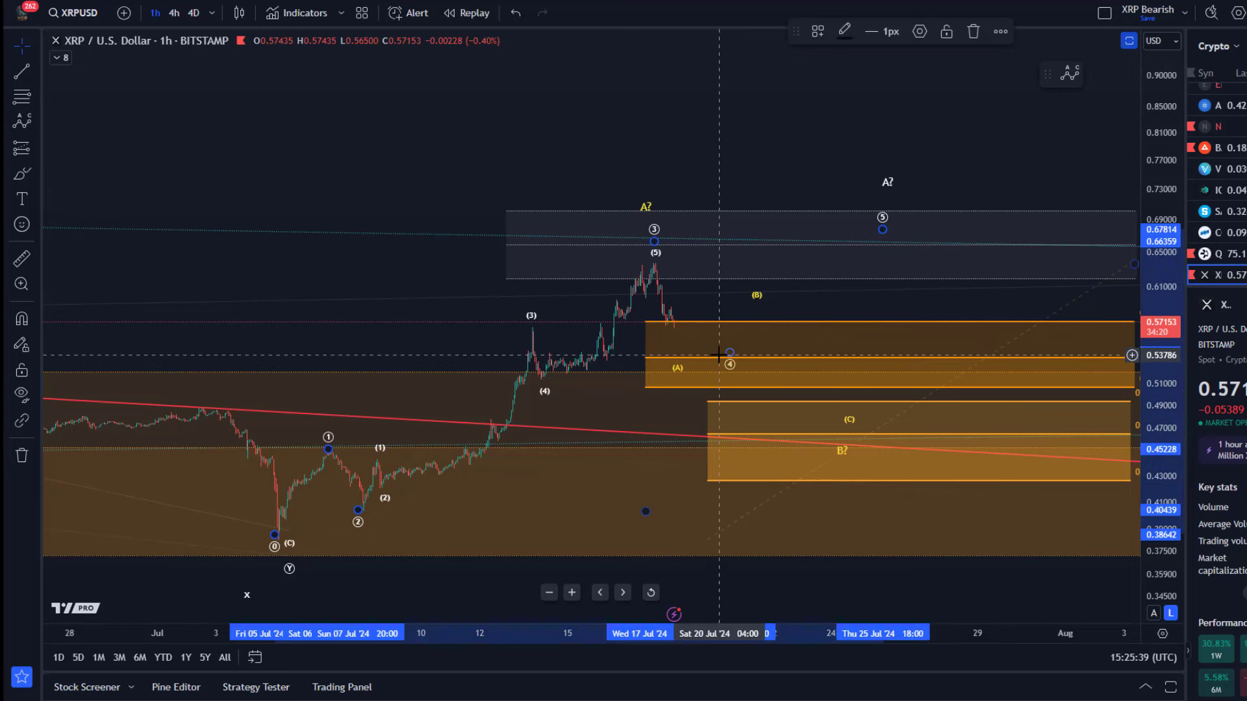
pyautogui.moveTo(730, 367); pyautogui.dragTo(742, 365)
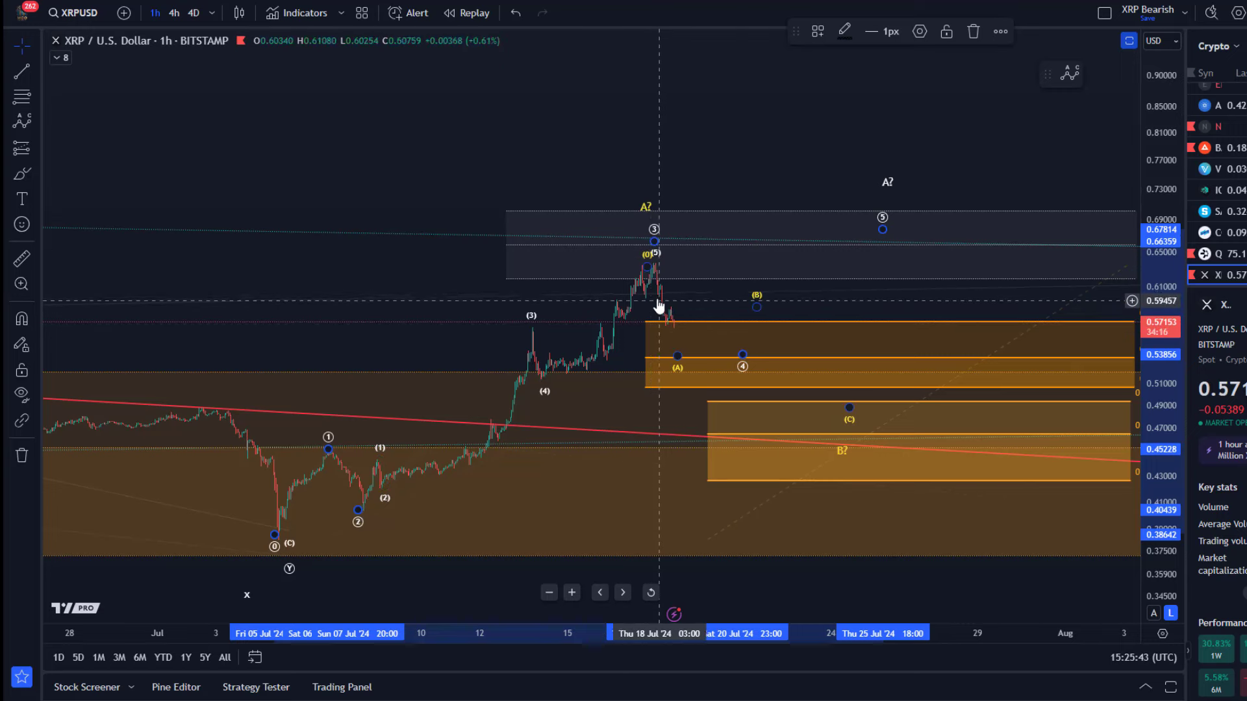
pyautogui.click(687, 133)
pyautogui.scroll(-4, 686, 134)
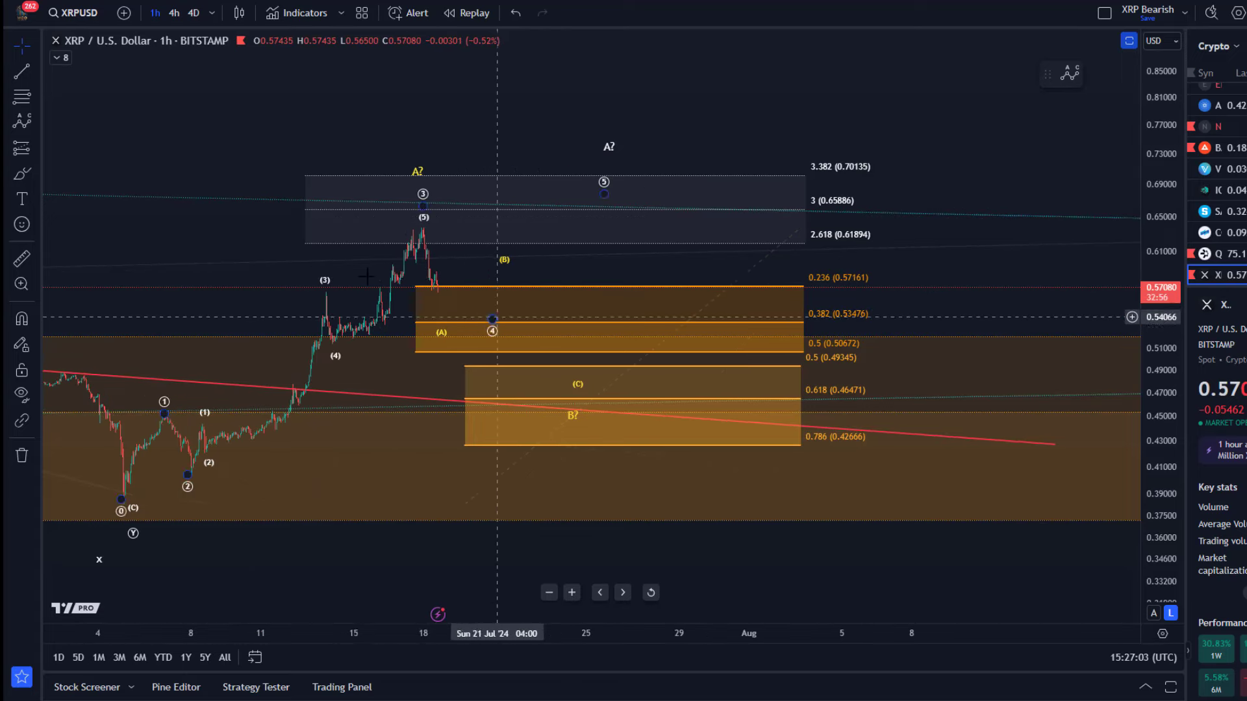
# - Draw a small A-B-C correction pattern from the (5) peak through the recent low, B and C
pyautogui.scroll(3, 604, 294)
pyautogui.scroll(2, 604, 294)
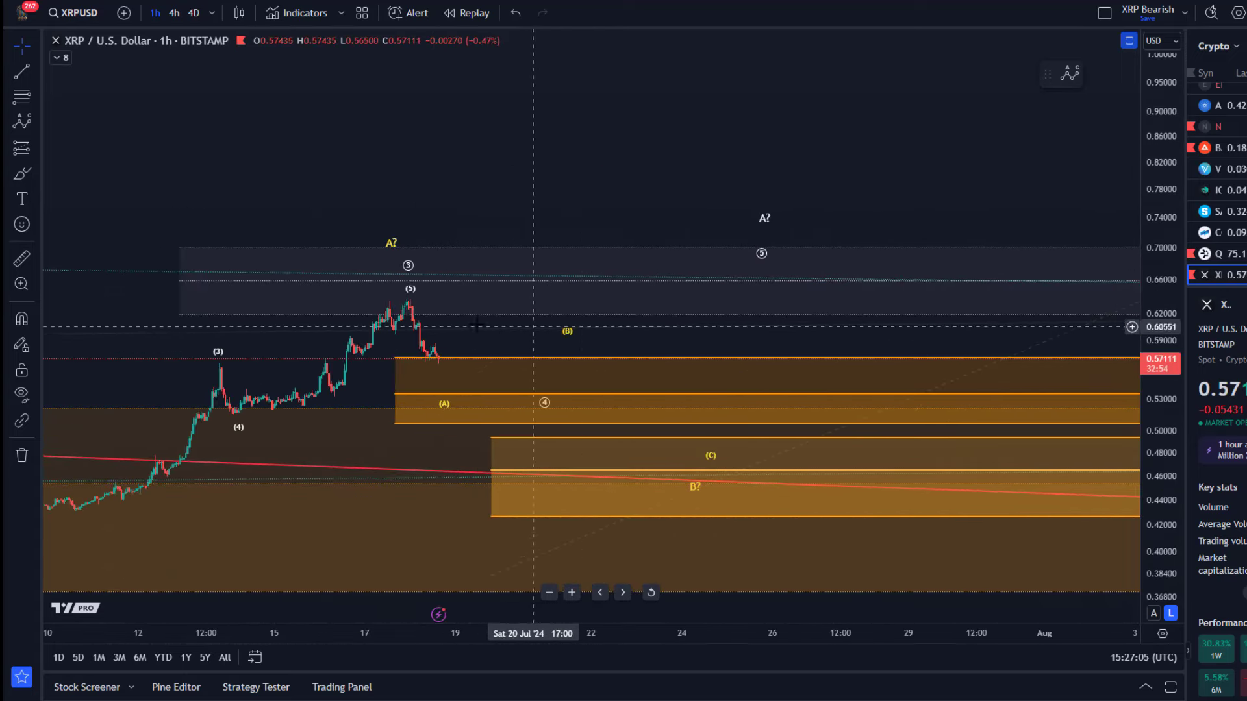
pyautogui.scroll(2, 598, 325)
pyautogui.moveTo(597, 351); pyautogui.dragTo(413, 350)
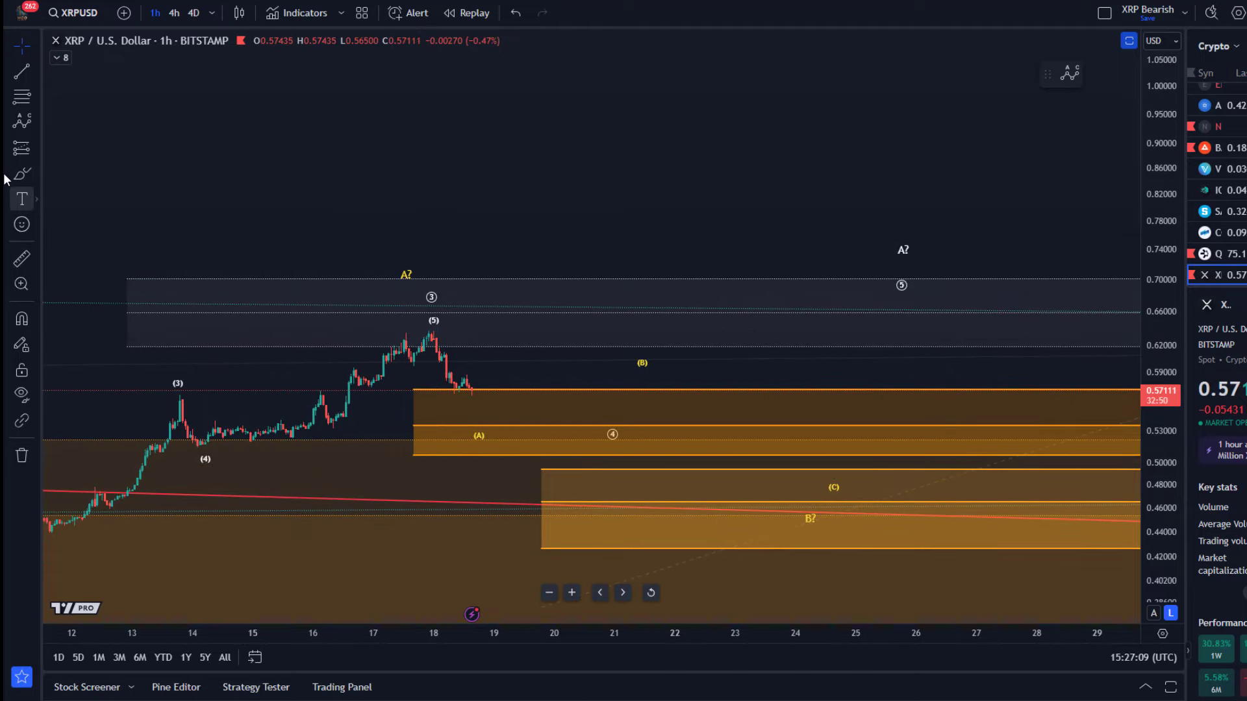
pyautogui.click(18, 124)
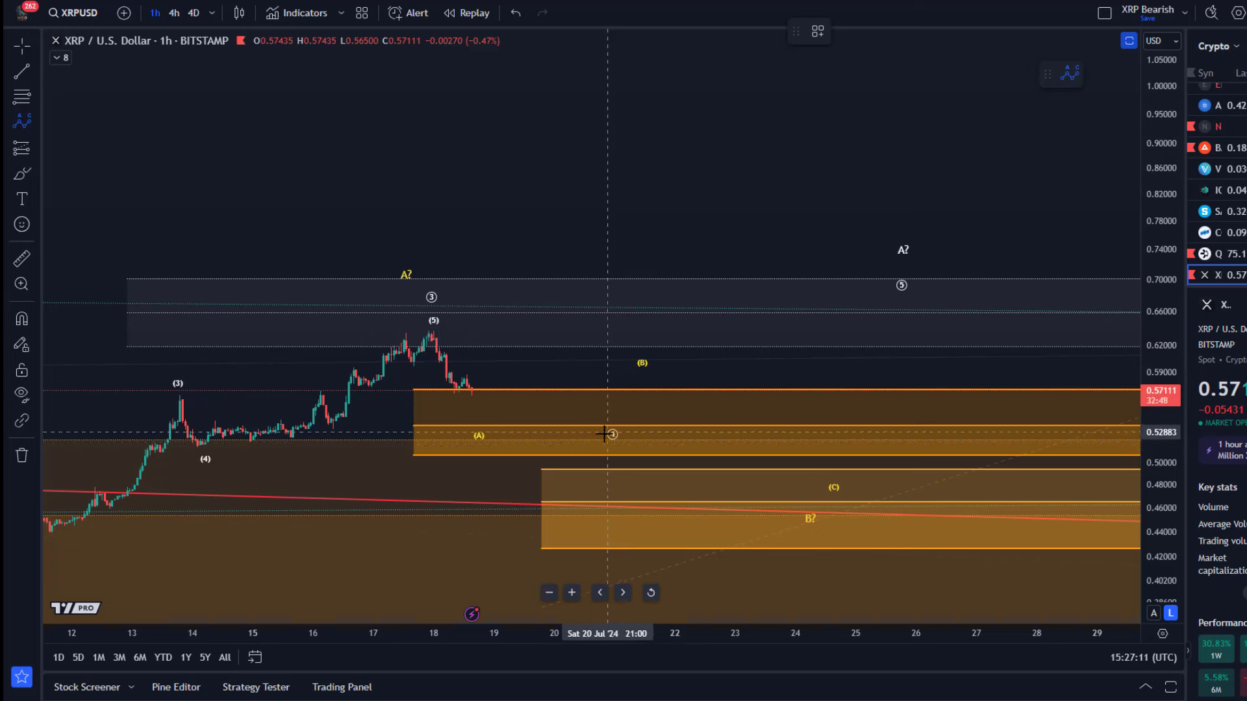
pyautogui.click(428, 332)
pyautogui.click(477, 400)
pyautogui.click(535, 341)
pyautogui.click(612, 404)
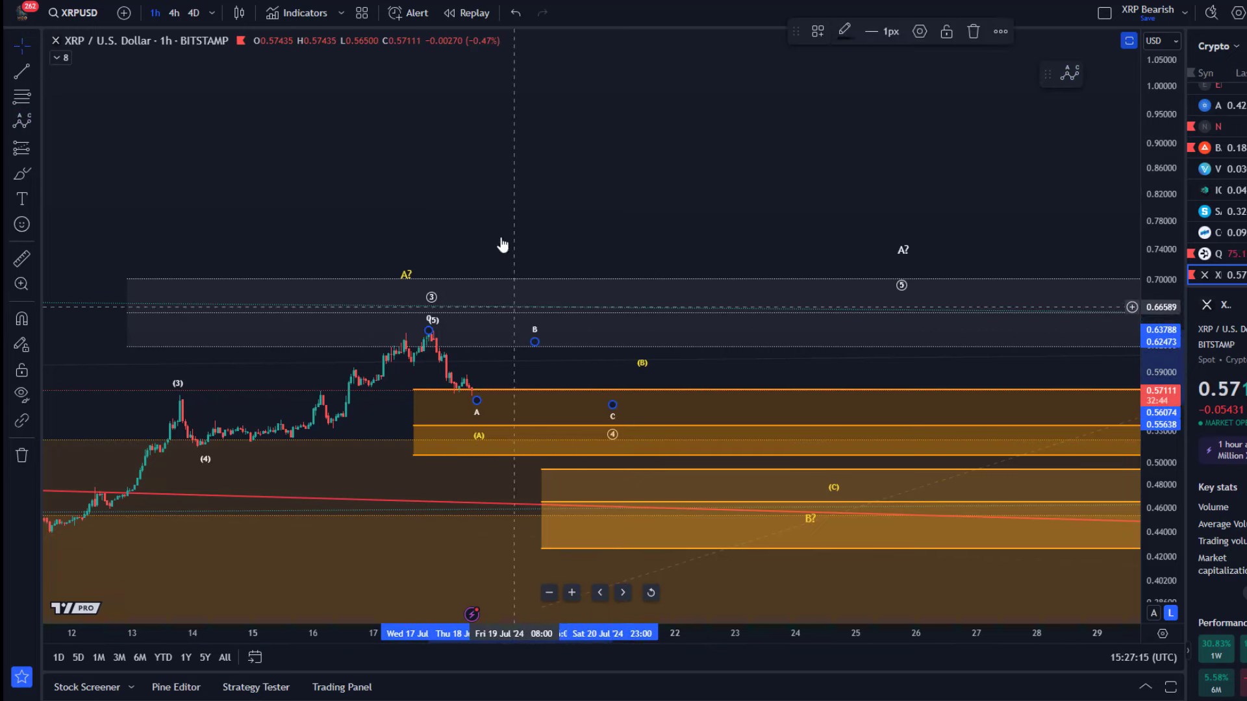
pyautogui.click(514, 12)
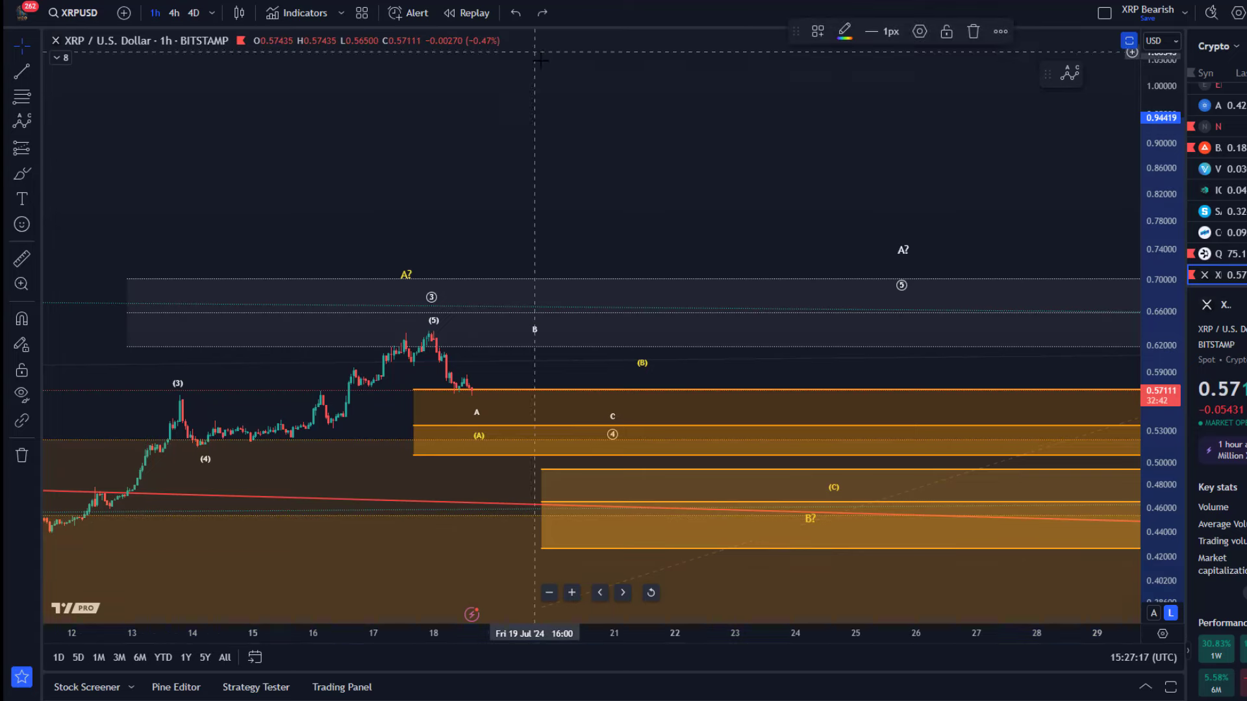
# - Move the B? label up and to the right
pyautogui.scroll(-3, 694, 109)
pyautogui.moveTo(693, 109); pyautogui.dragTo(407, 70)
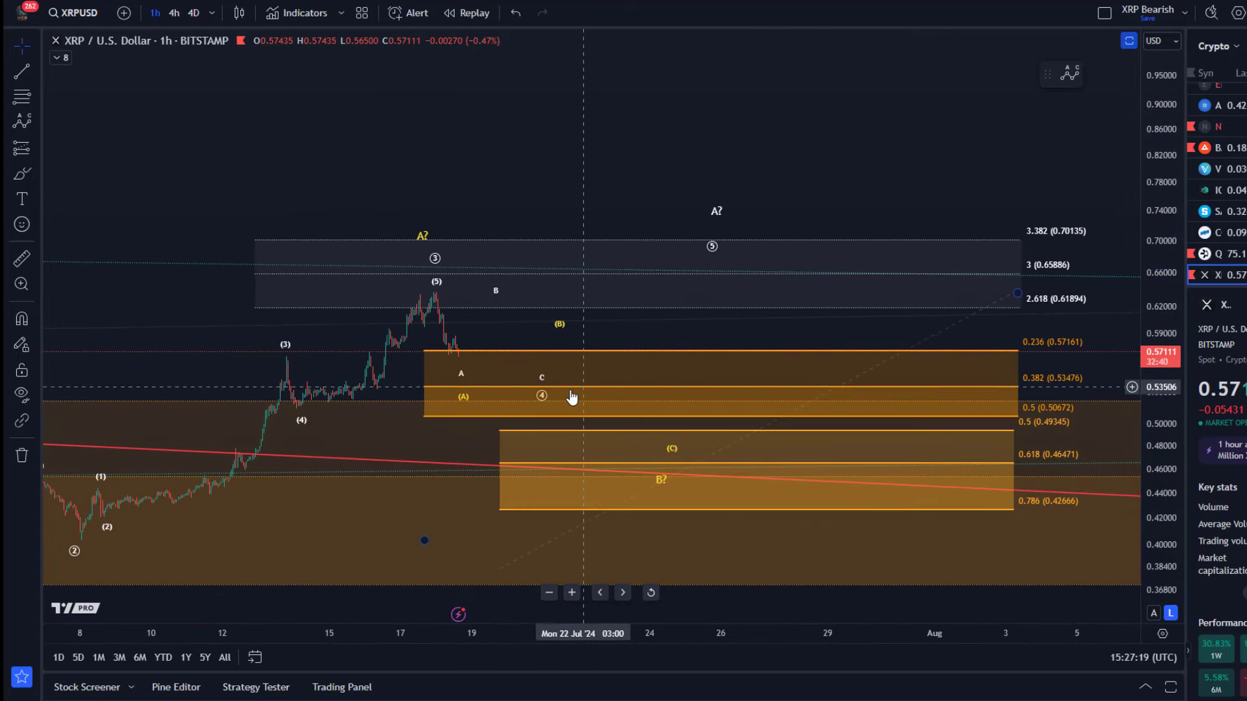
pyautogui.moveTo(661, 486); pyautogui.dragTo(672, 477)
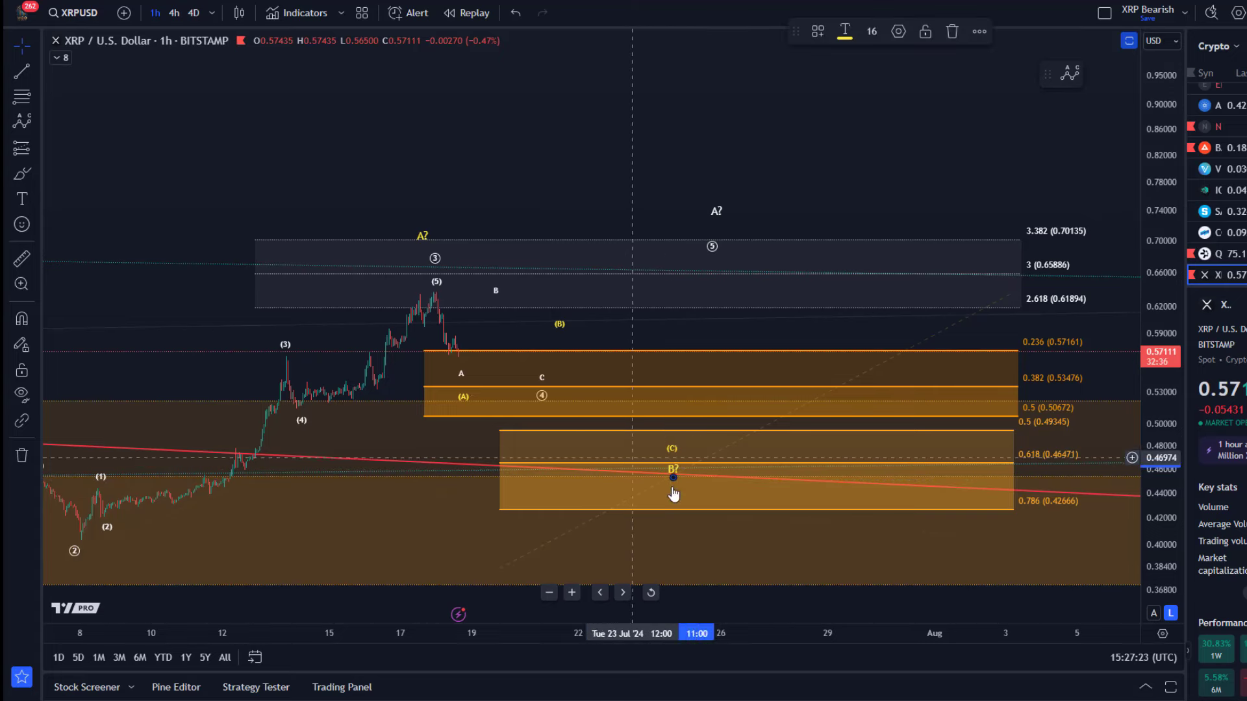
# - Raise the circled 5 target to about 0.70, level with the 3.382 extension, slightly later
pyautogui.scroll(-3, 604, 376)
pyautogui.moveTo(563, 316); pyautogui.dragTo(426, 288)
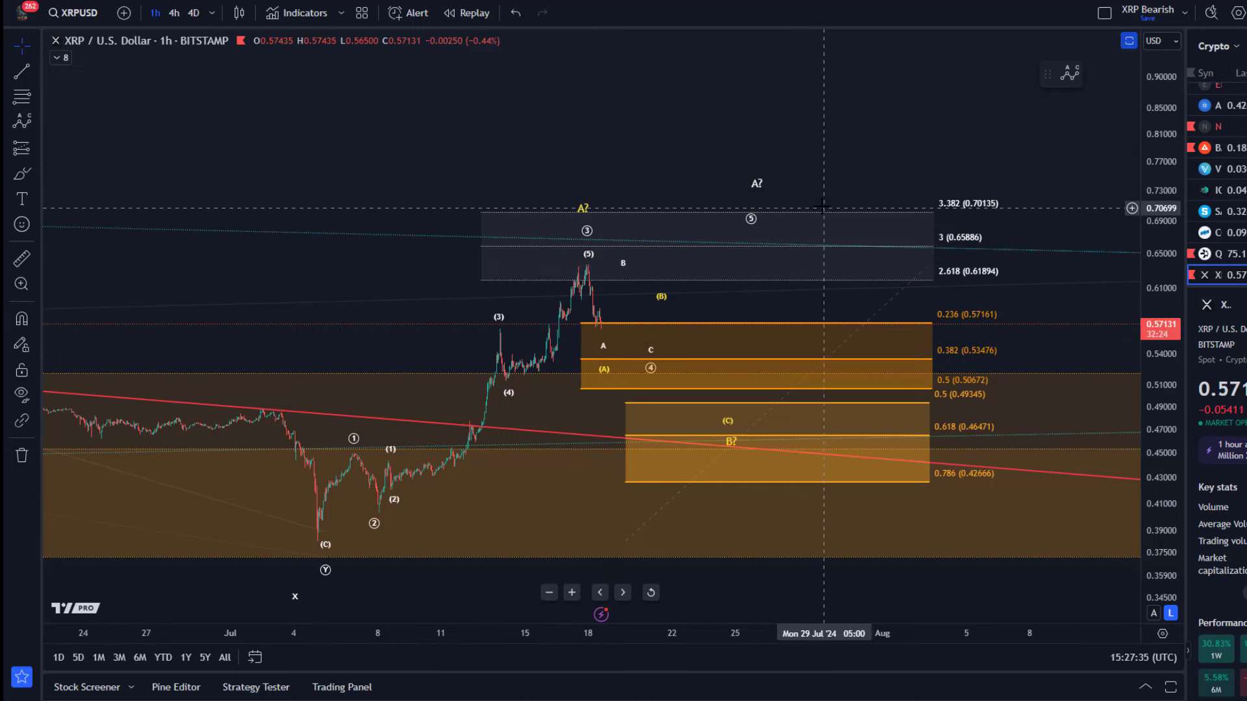
pyautogui.moveTo(750, 228); pyautogui.dragTo(761, 215)
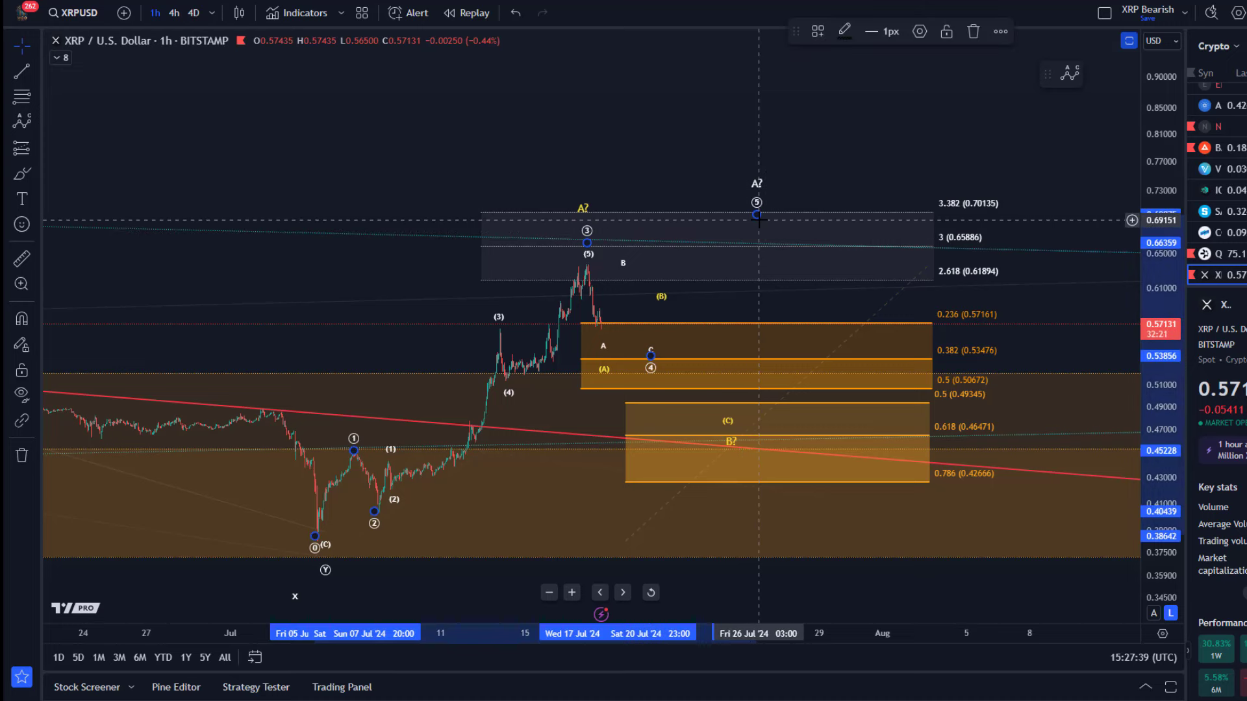